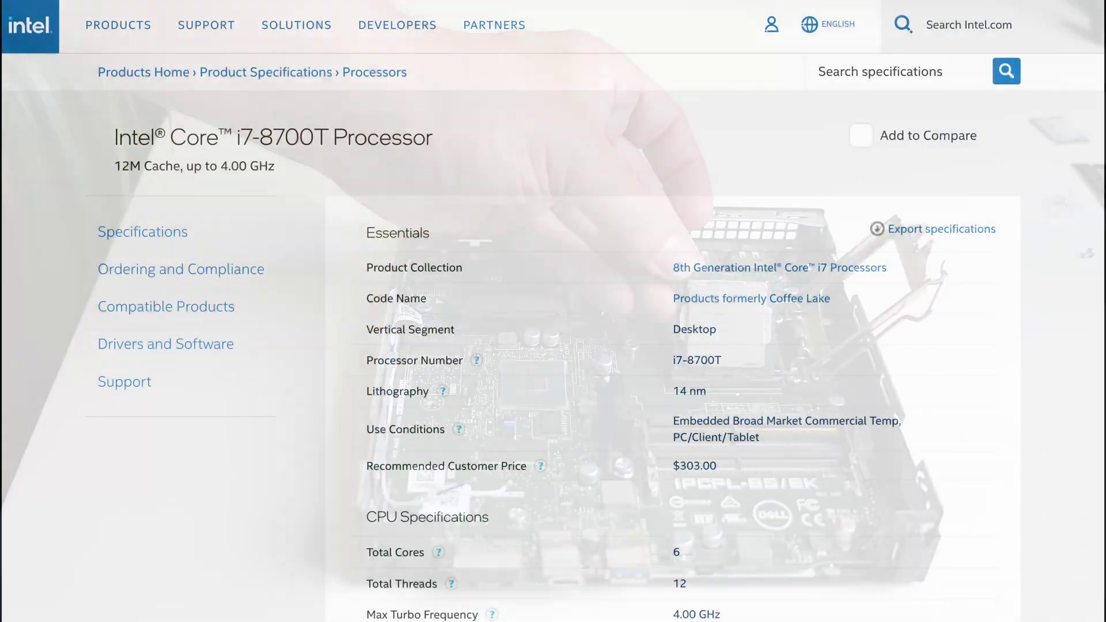
Examine Intel's i7-8700T specifications and the processor table in Dell's OptiPlex 7060 Micro setup and specifications guide
scroll(673, 311, "down", 2)
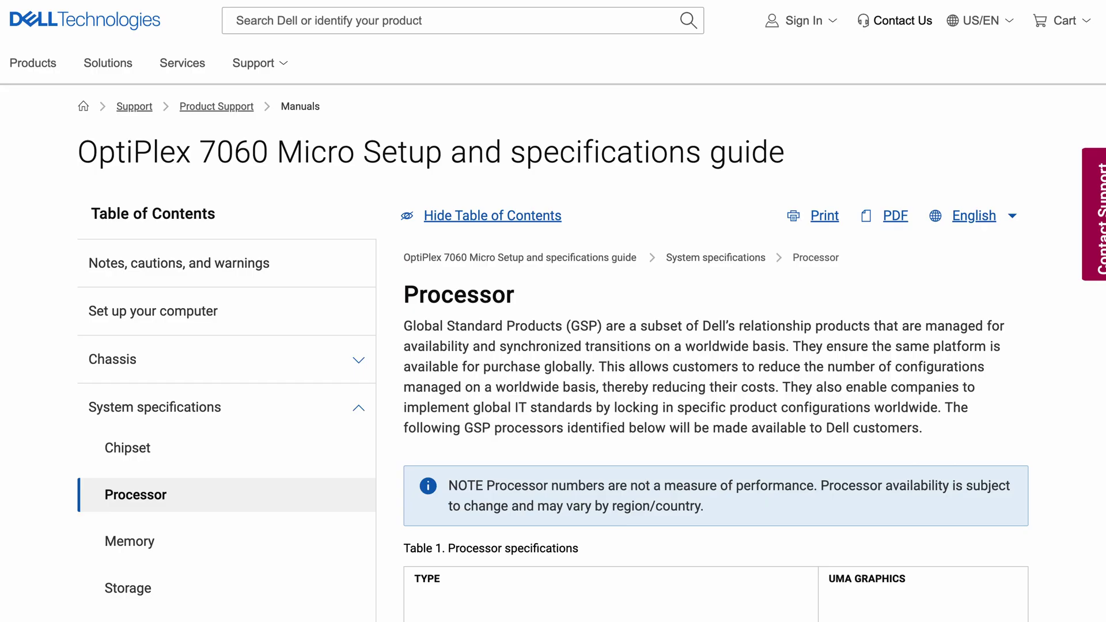
scroll(714, 346, "down", 10)
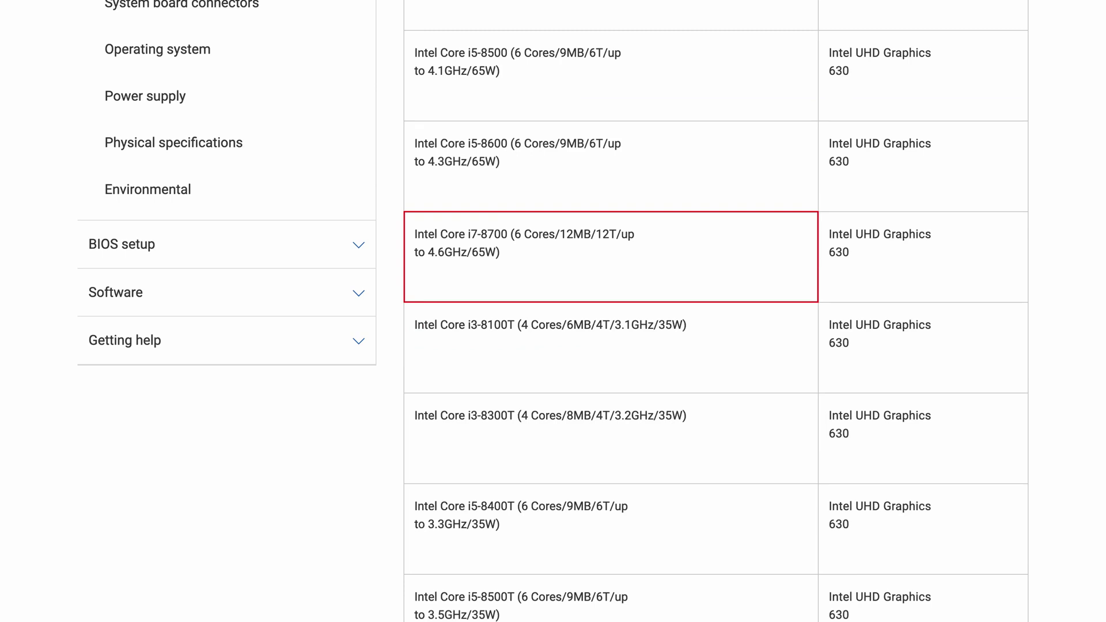
scroll(553, 311, "down", 4)
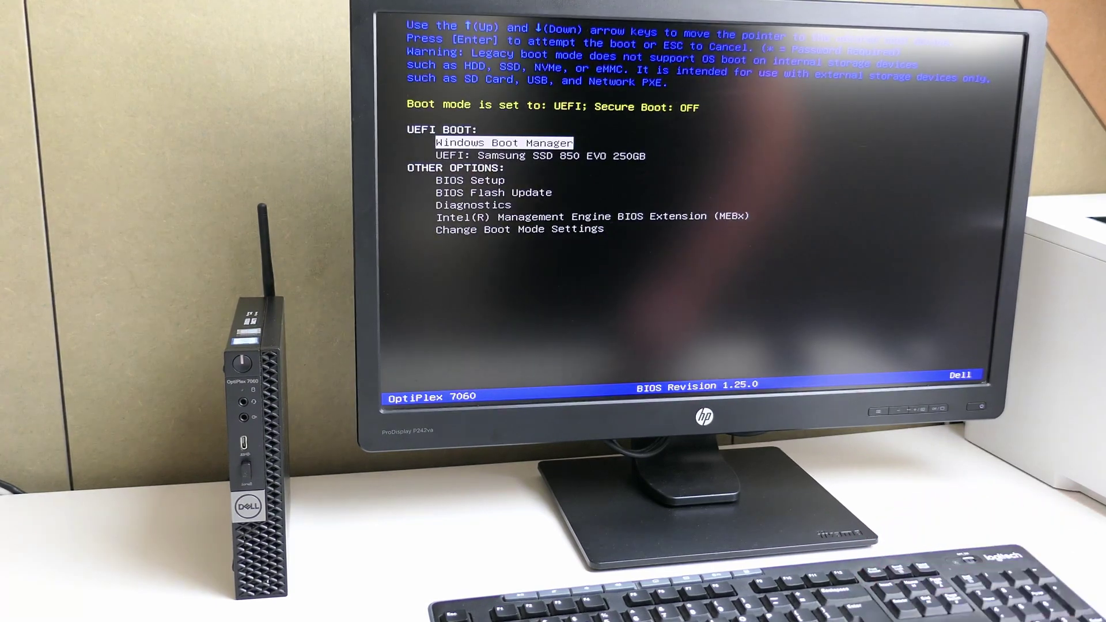
Enter BIOS Setup from the boot menu and review the System Information and Drives pages
key("Down")
key("Down")
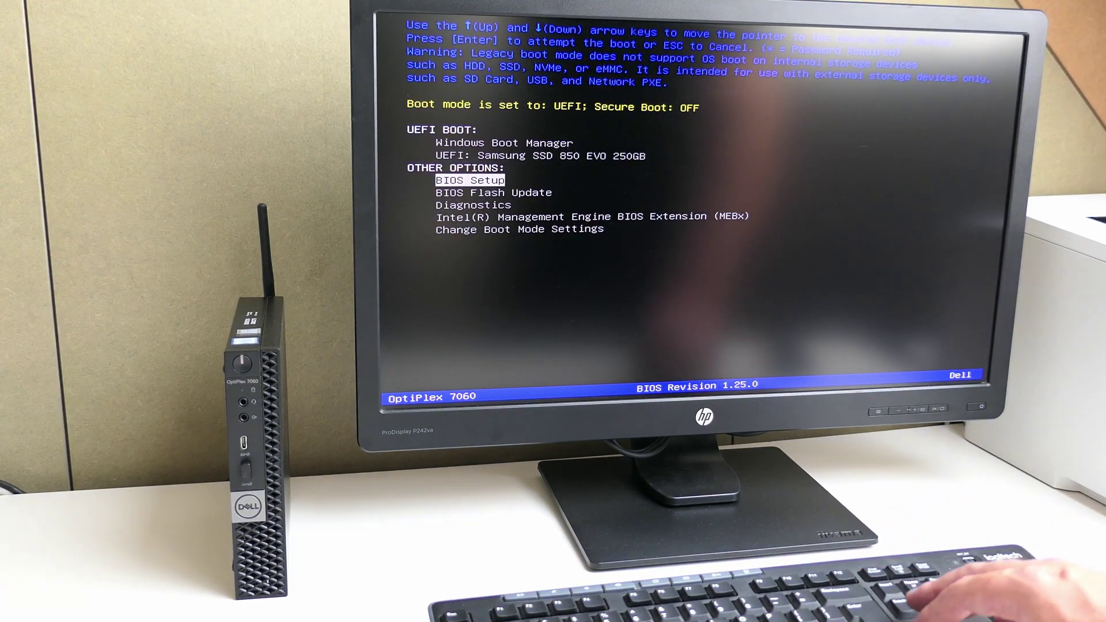
key("Return")
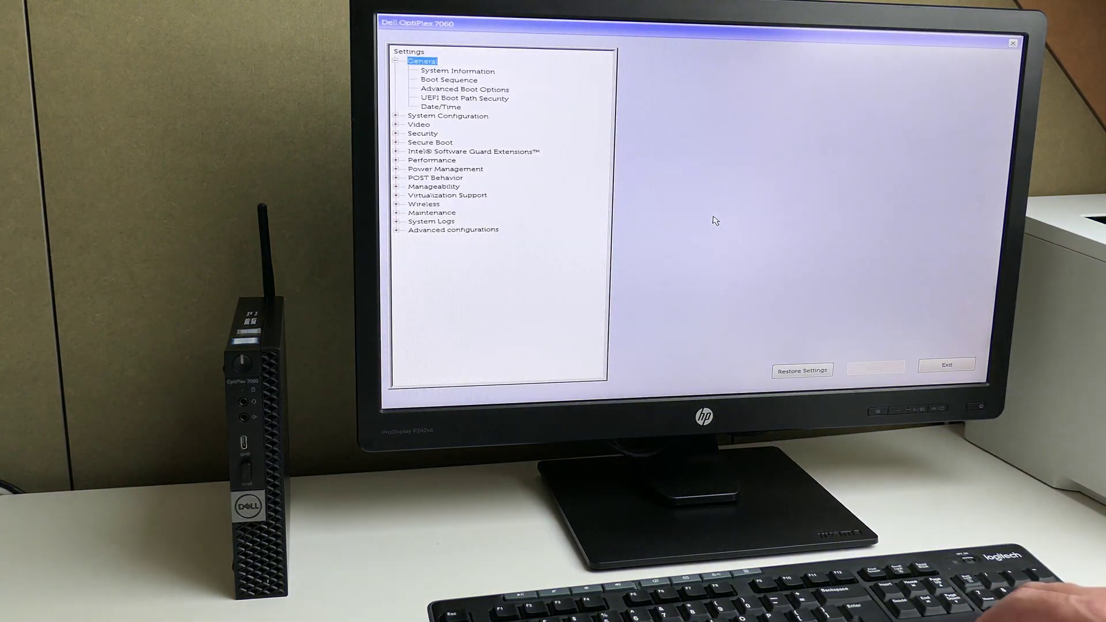
key("Down")
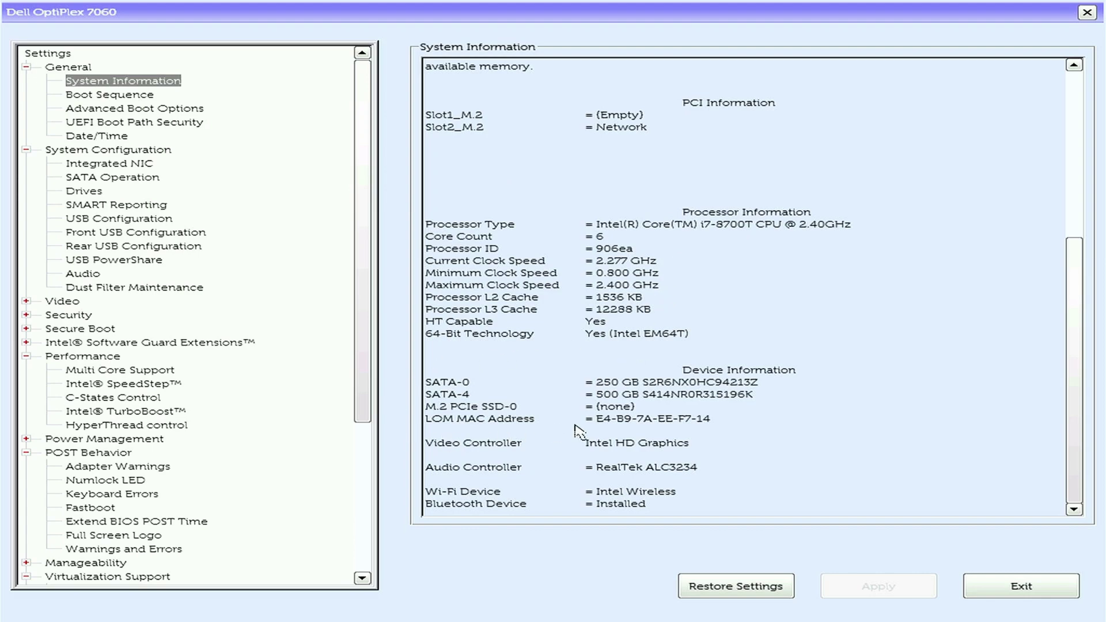
left_click(83, 193)
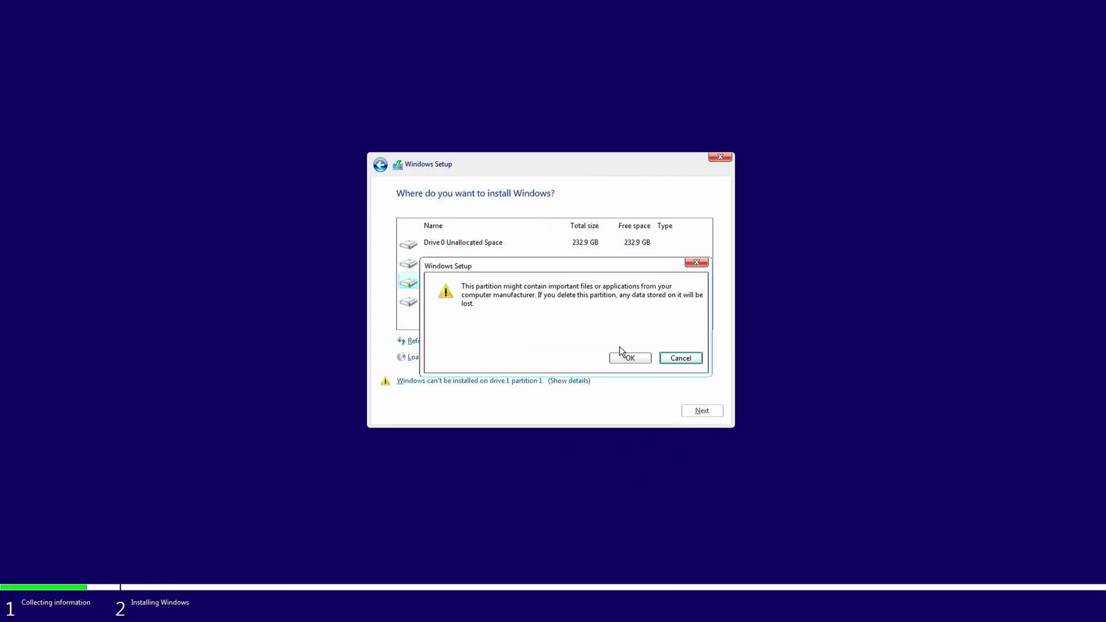
Delete the remaining partitions on Drive 1 and install Windows on that drive's unallocated space
left_click(622, 355)
left_click(494, 343)
key("Return")
left_click(516, 264)
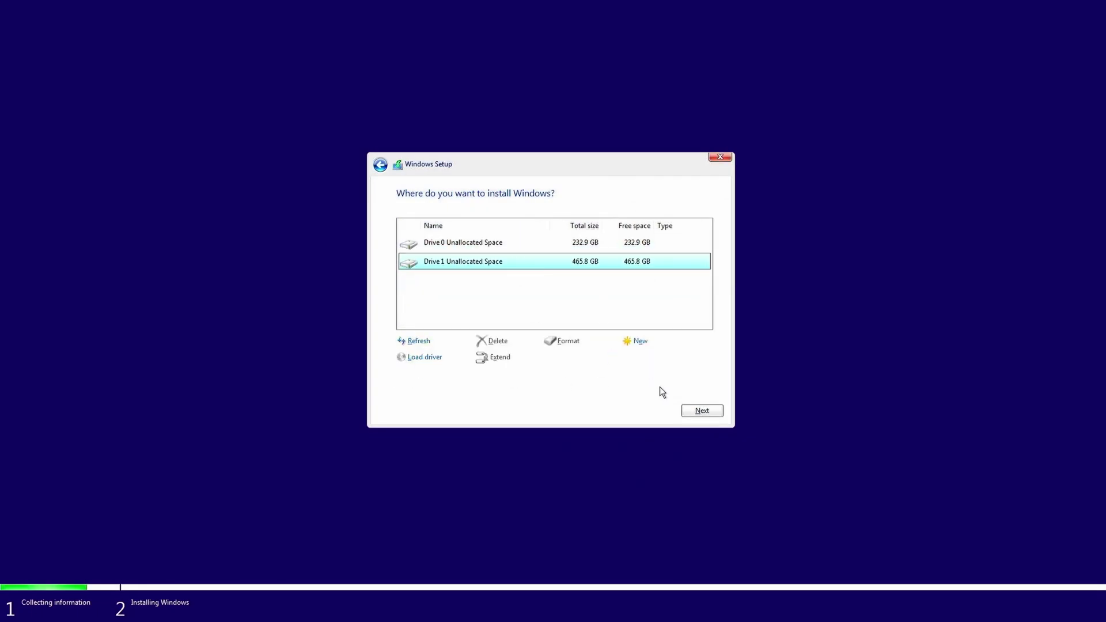
left_click(699, 411)
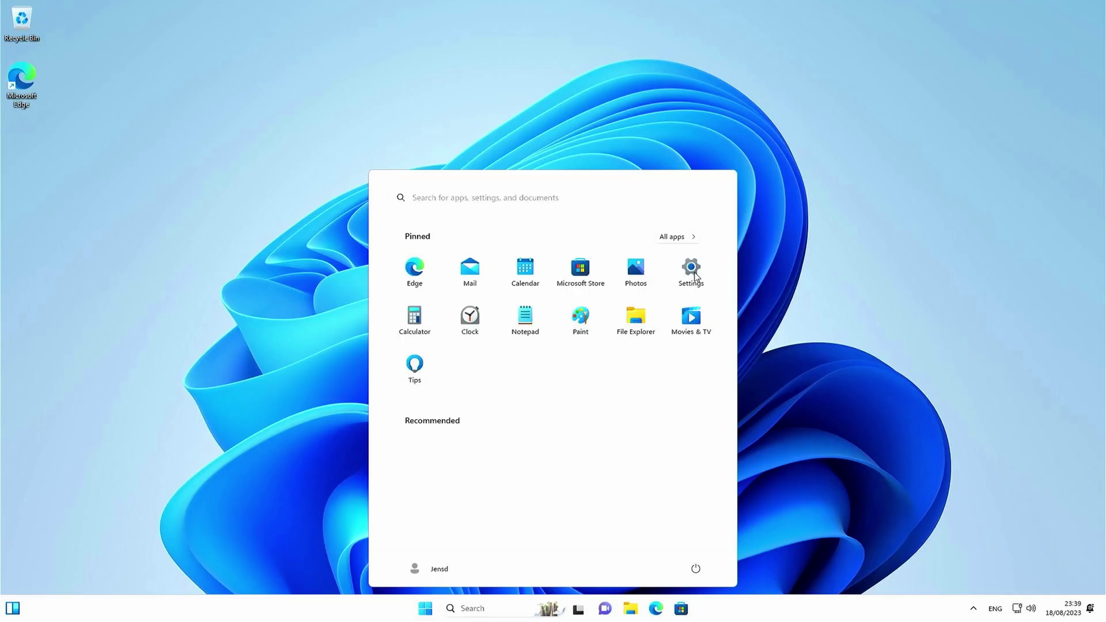
Open the Windows Update settings and check for updates
left_click(693, 269)
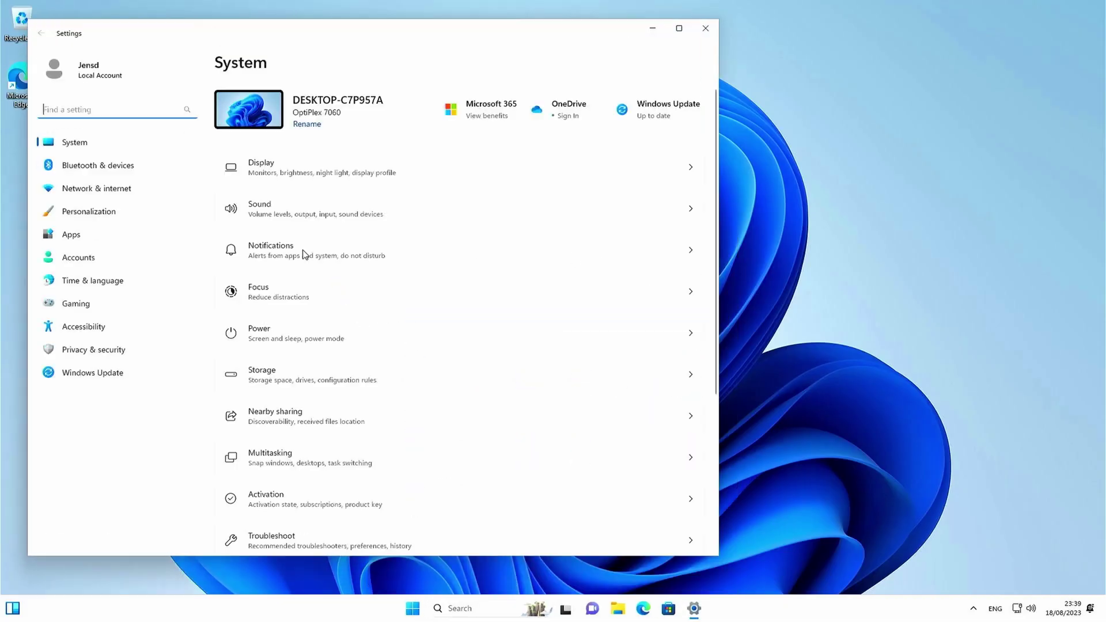
left_click(115, 376)
left_click(642, 113)
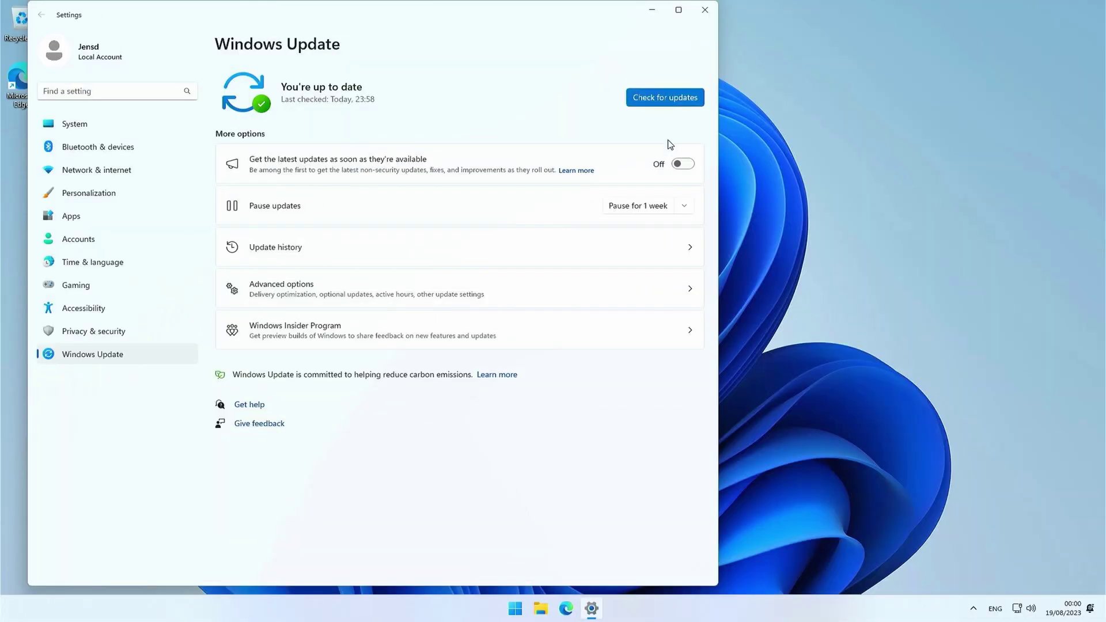
Open the About page in the System settings to view the device and Windows specifications
left_click(98, 133)
scroll(300, 426, "down", 5)
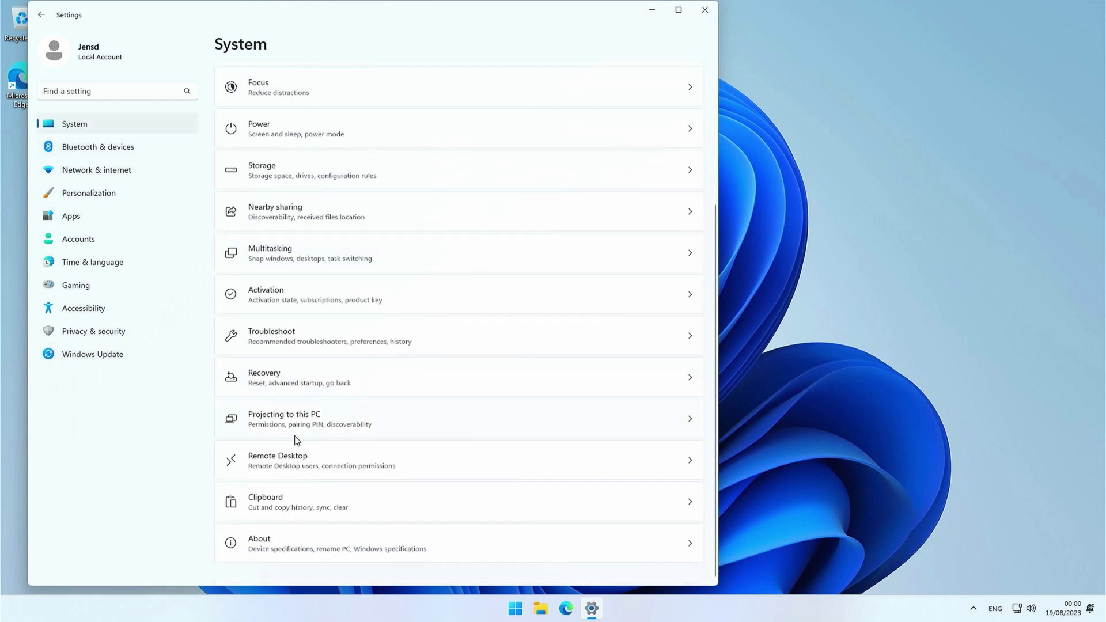
left_click(297, 553)
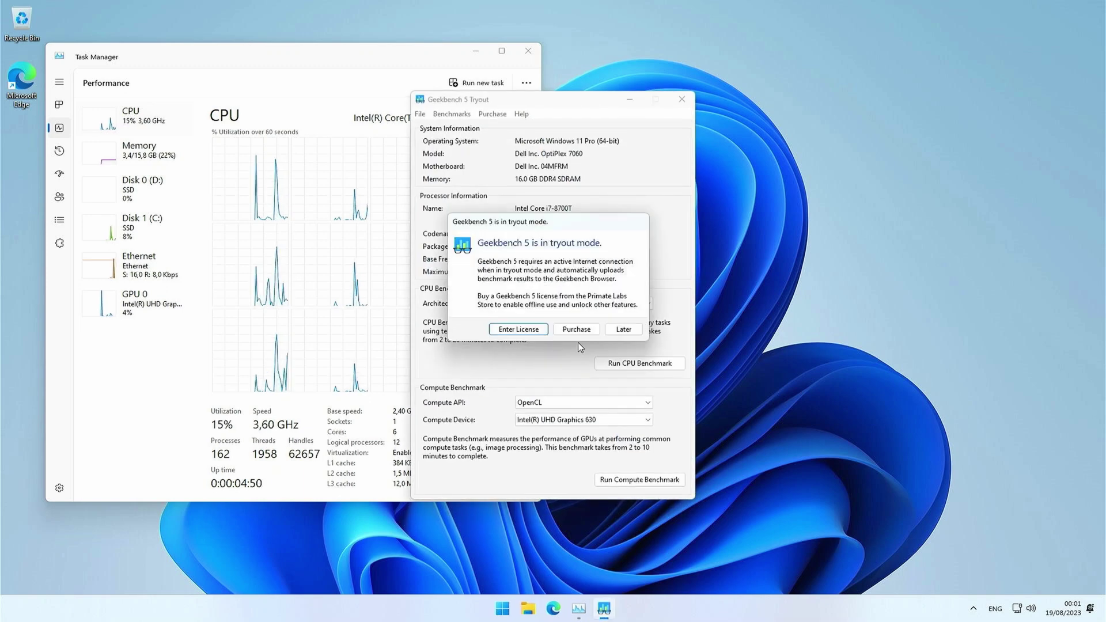
Dismiss the Geekbench 5 tryout notice, place its window beside Task Manager, and run the 64-bit CPU benchmark
left_click(624, 330)
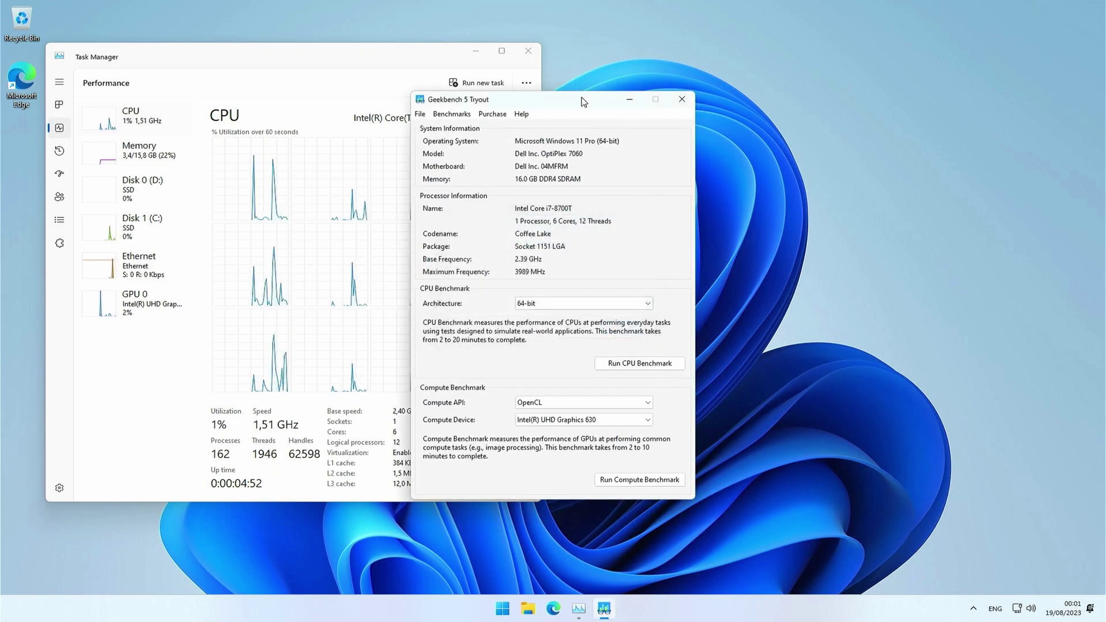
left_click_drag(584, 102, 839, 89)
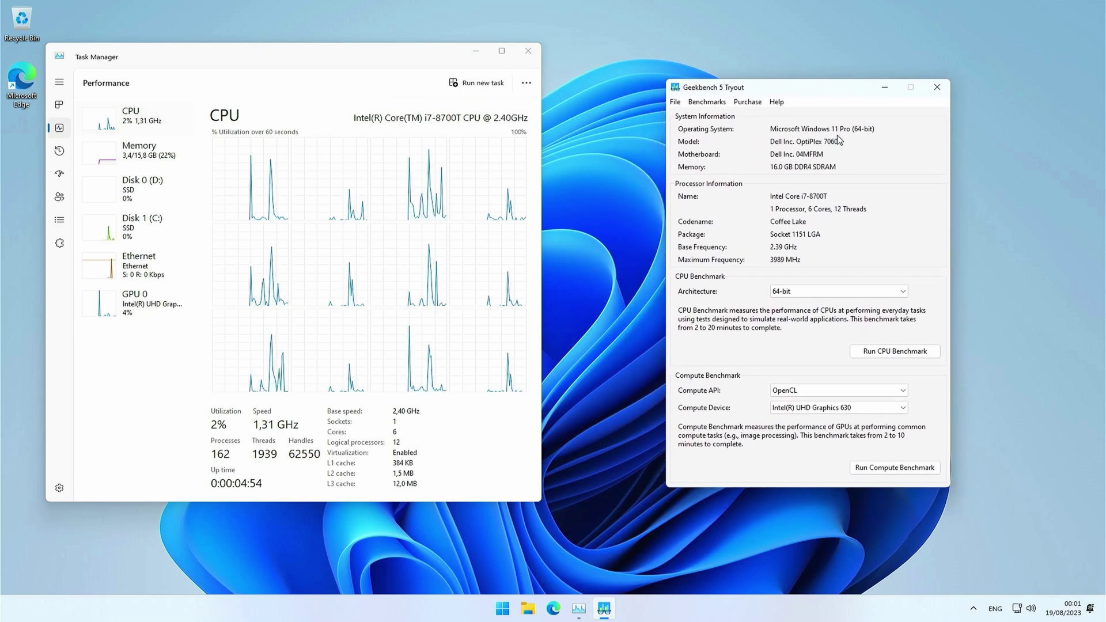
left_click(927, 353)
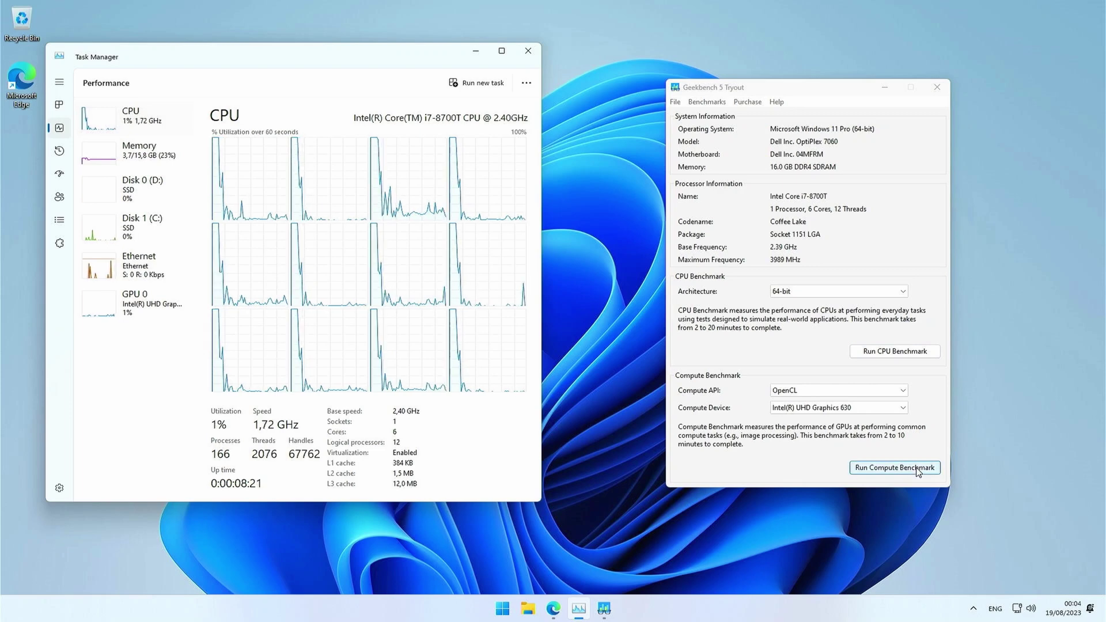
Run the Geekbench 5 OpenCL compute benchmark on the Intel UHD Graphics 630, and the Geekbench 6 CPU benchmark
left_click(917, 469)
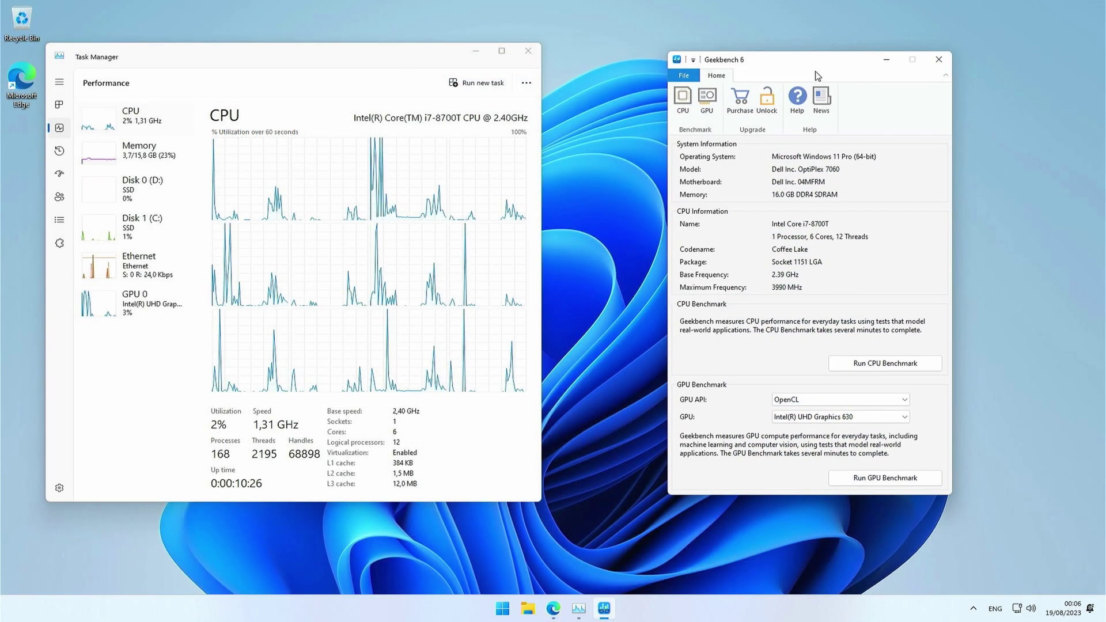
left_click(933, 365)
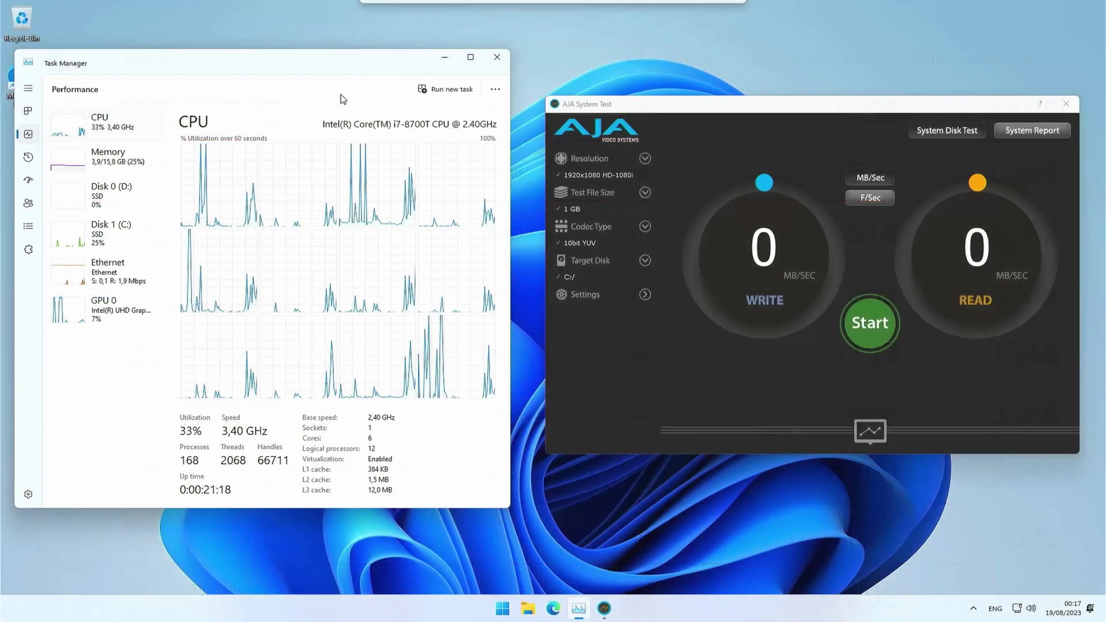
Check both disks in Task Manager, and run the AJA disk test on C:/ with a 4 GB test file
left_click(139, 208)
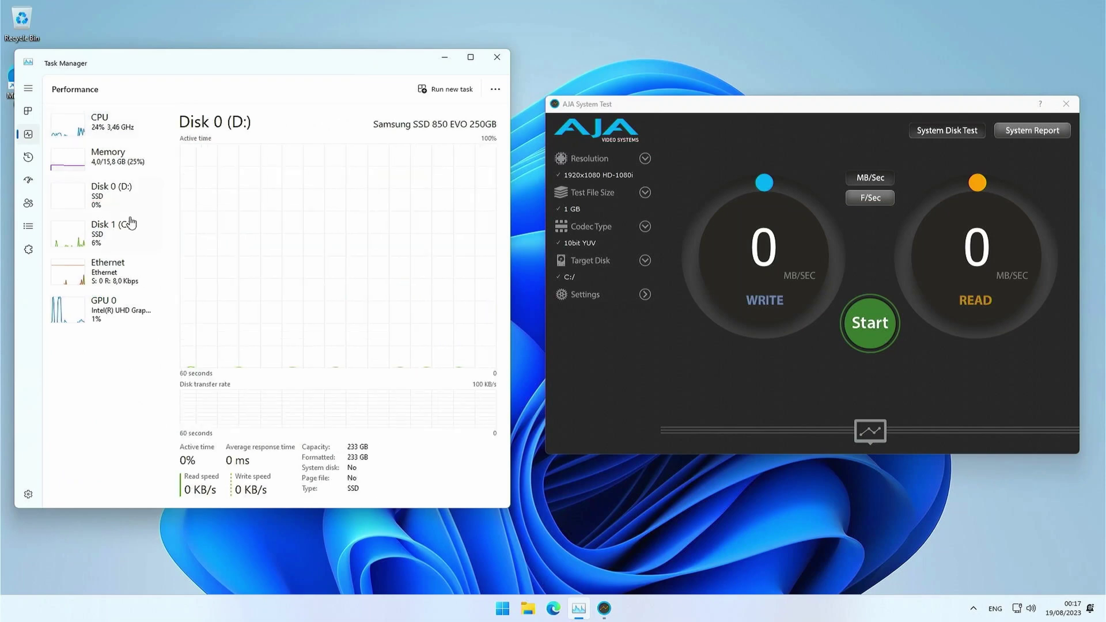
left_click(130, 223)
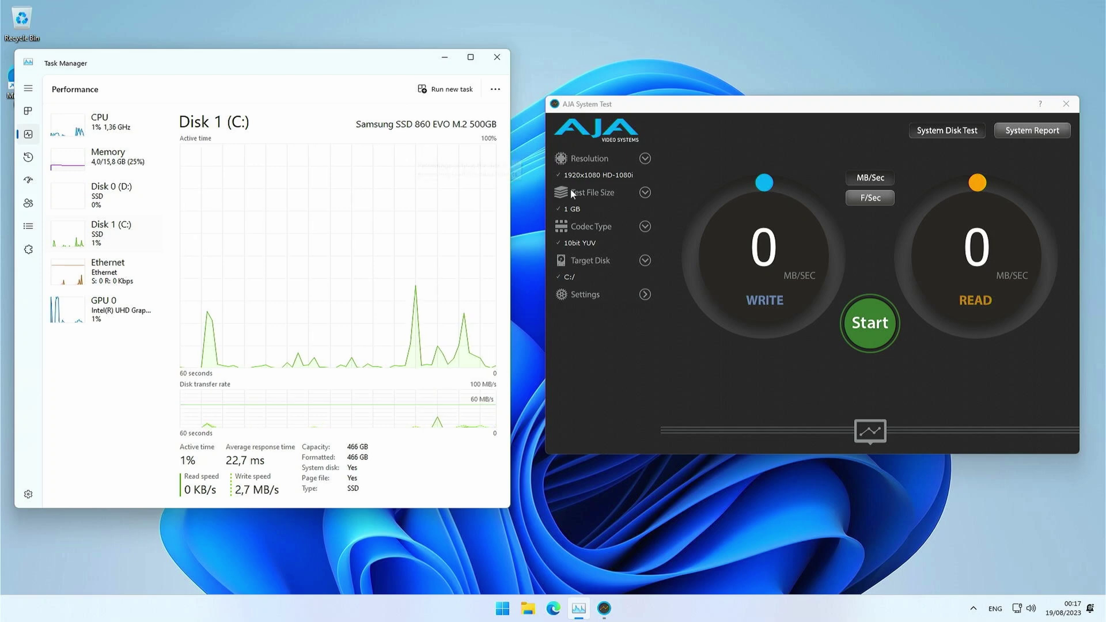
left_click(646, 191)
left_click(573, 234)
left_click(860, 344)
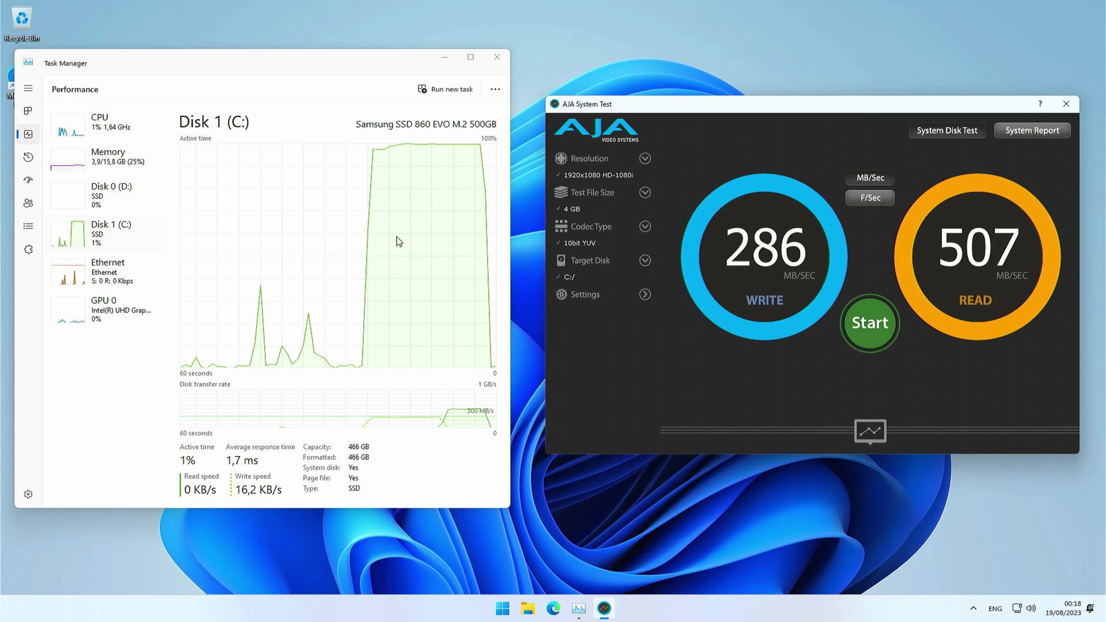
Monitor Disk 0 (D:) in Task Manager and run the AJA disk test with D:/ as the target disk
left_click(135, 206)
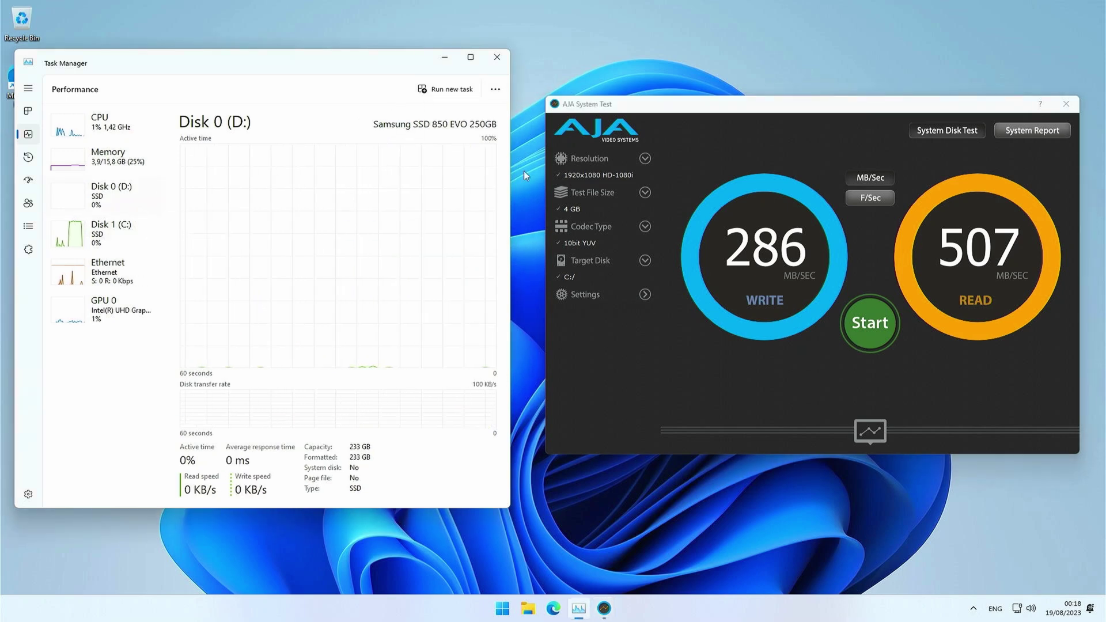
left_click(639, 262)
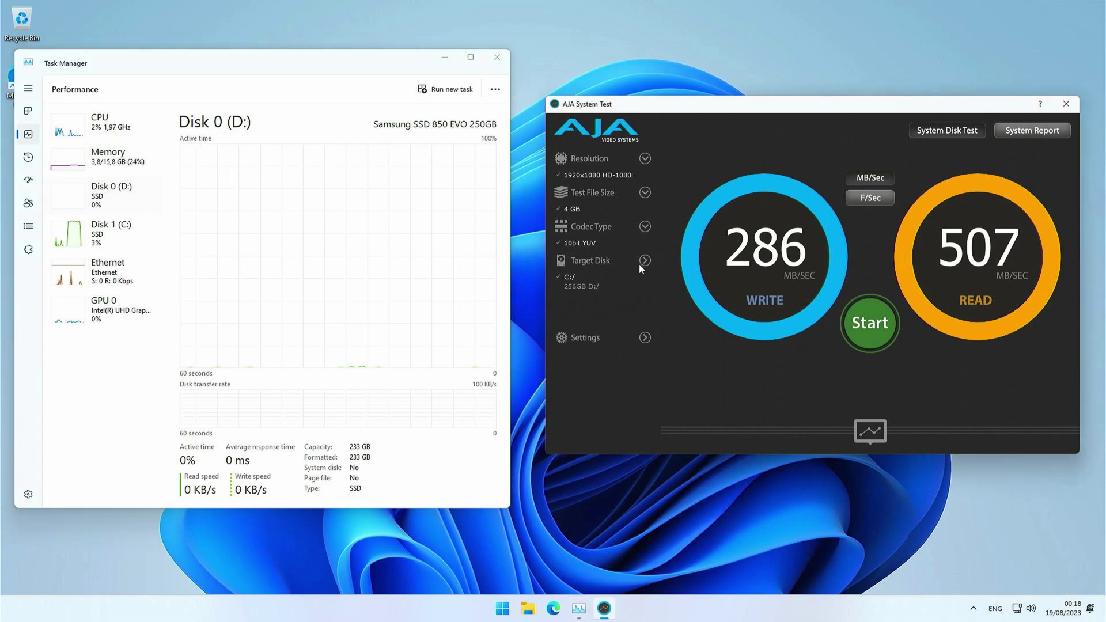
left_click(588, 285)
left_click(885, 327)
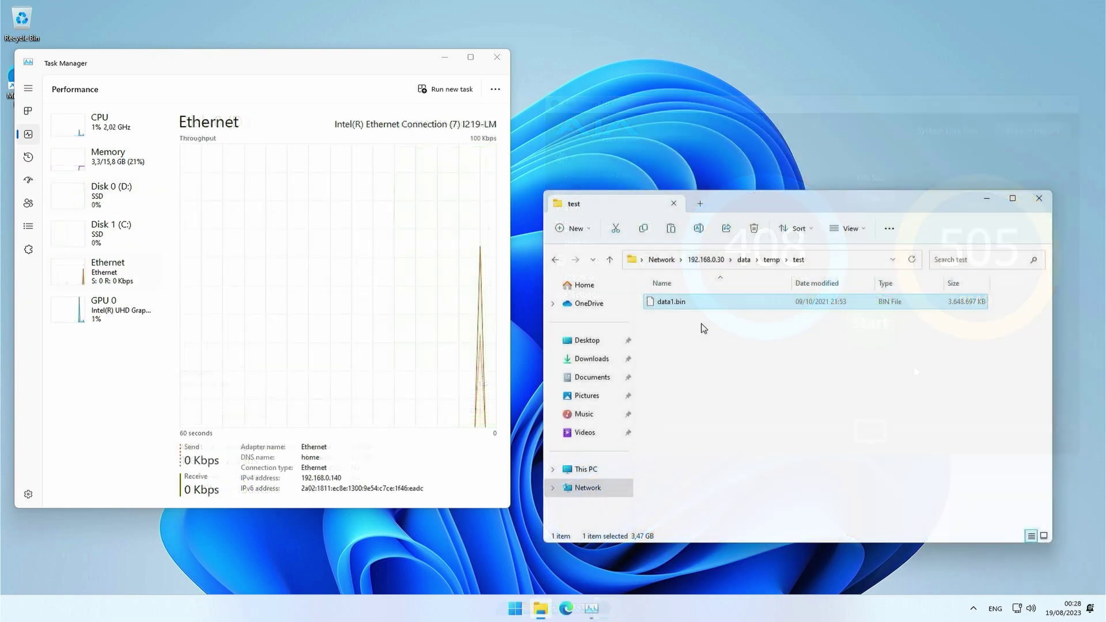
Copy data1.bin from the network test folder to the desktop over Ethernet, moving the progress window clear of Task Manager
left_click_drag(670, 302, 662, 139)
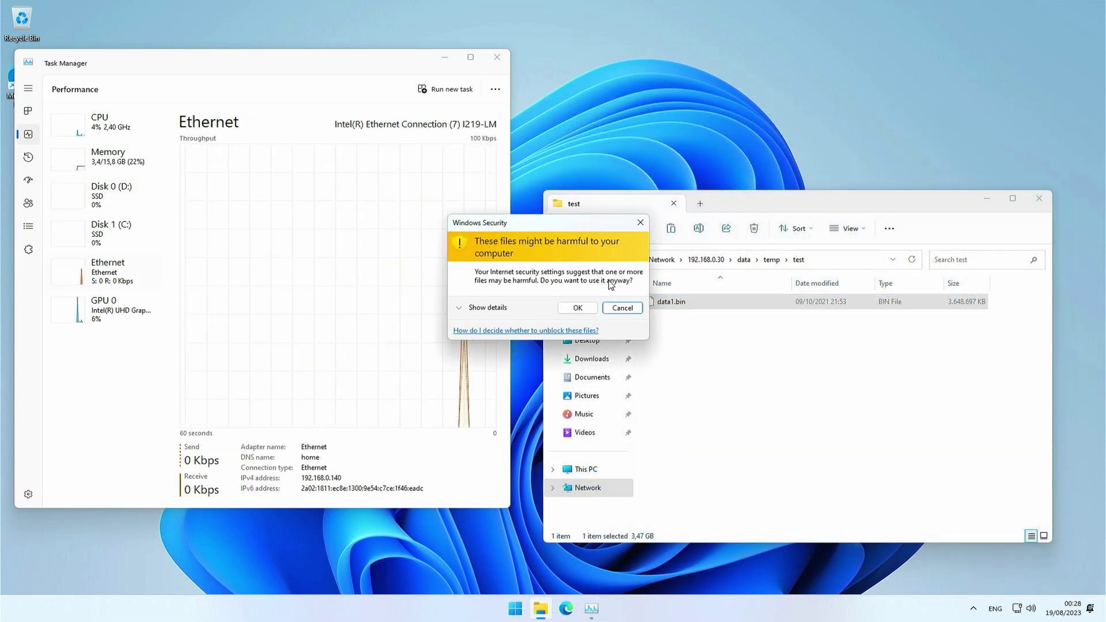
left_click(585, 308)
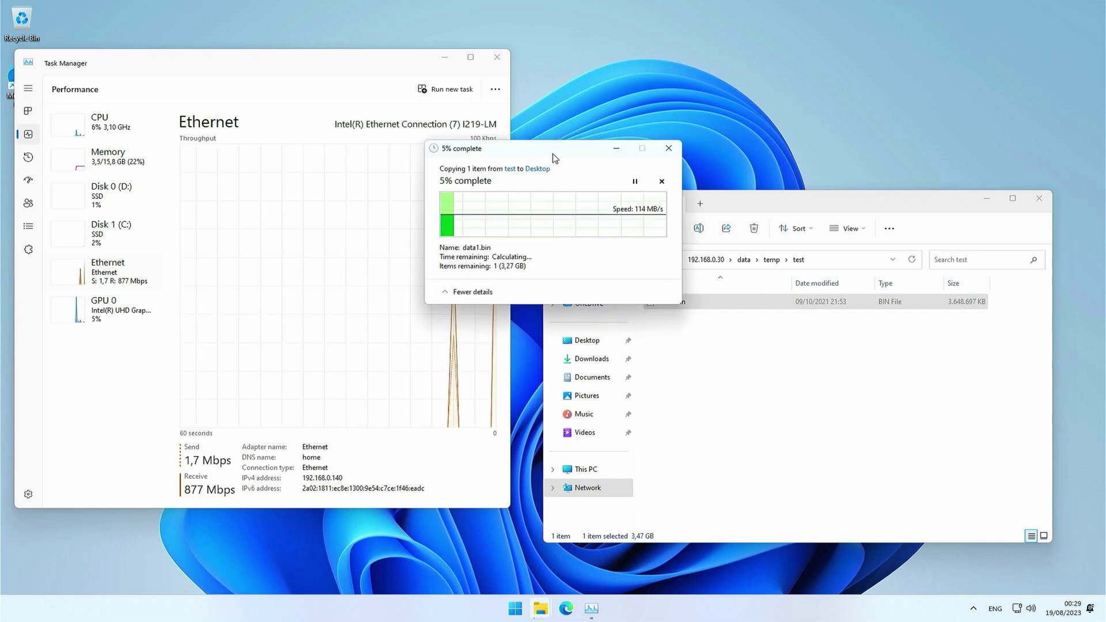
left_click_drag(555, 158, 696, 342)
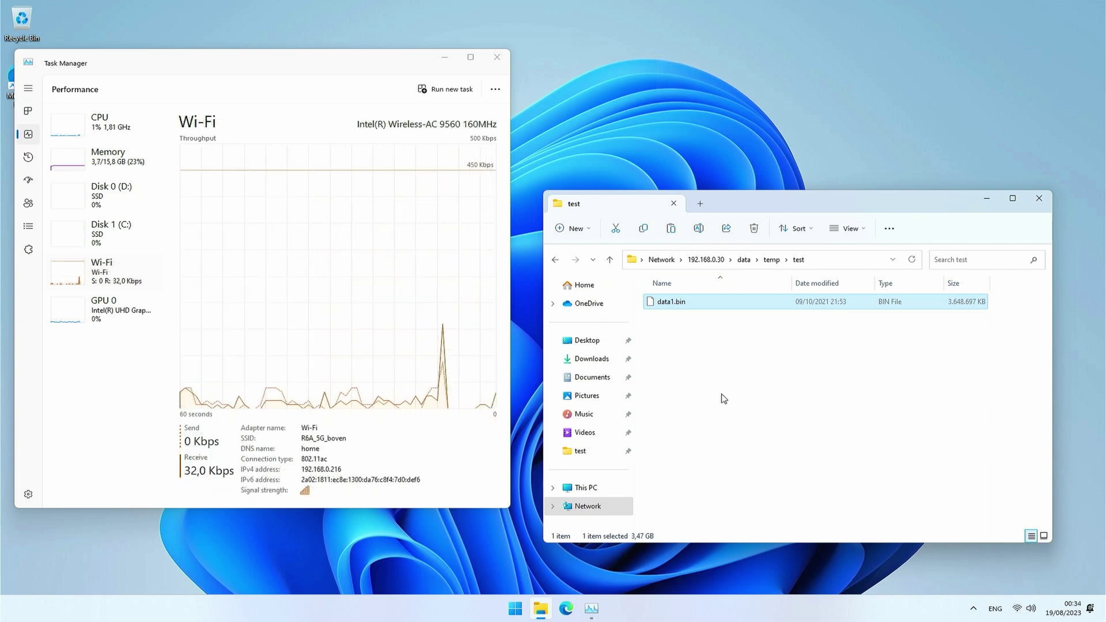
Copy data1.bin from the network test folder to the desktop over Wi-Fi, accepting the security warning
left_click_drag(684, 311, 693, 102)
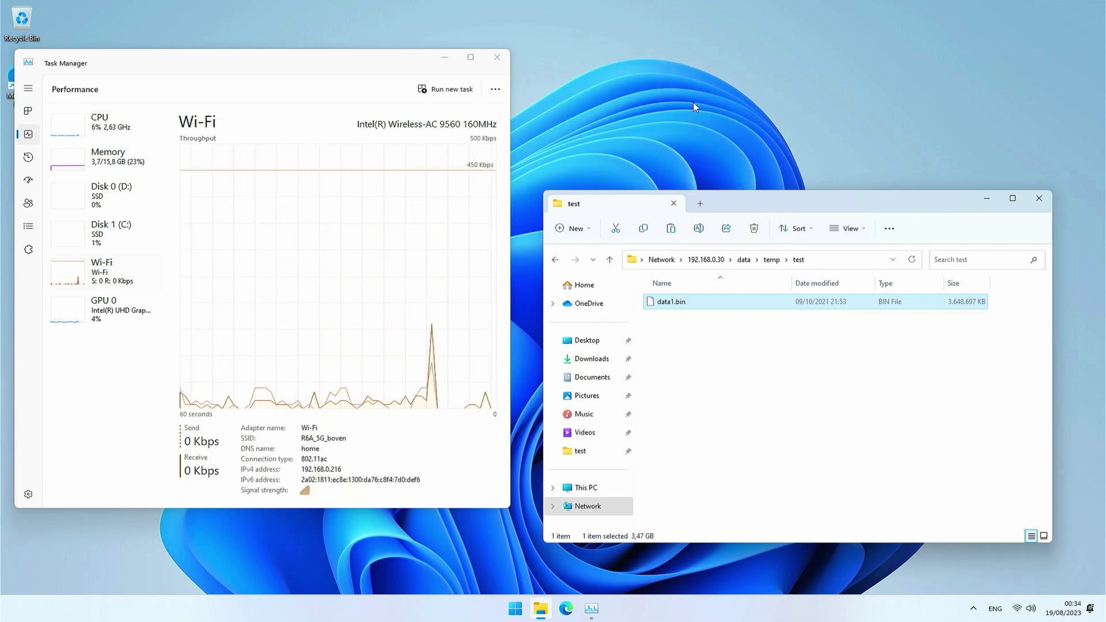
left_click(578, 308)
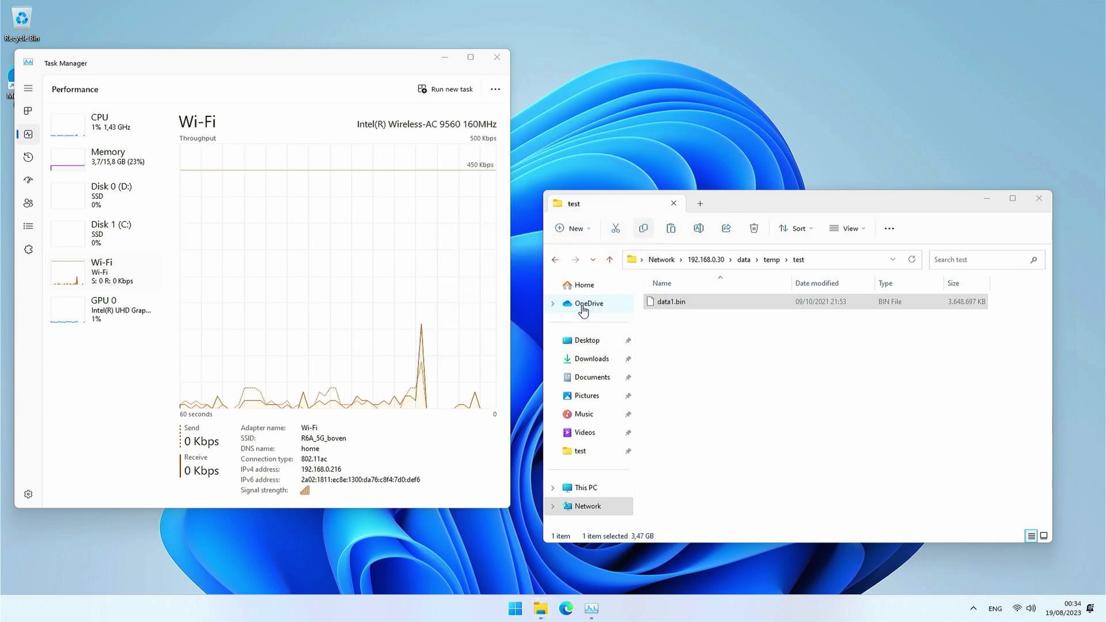